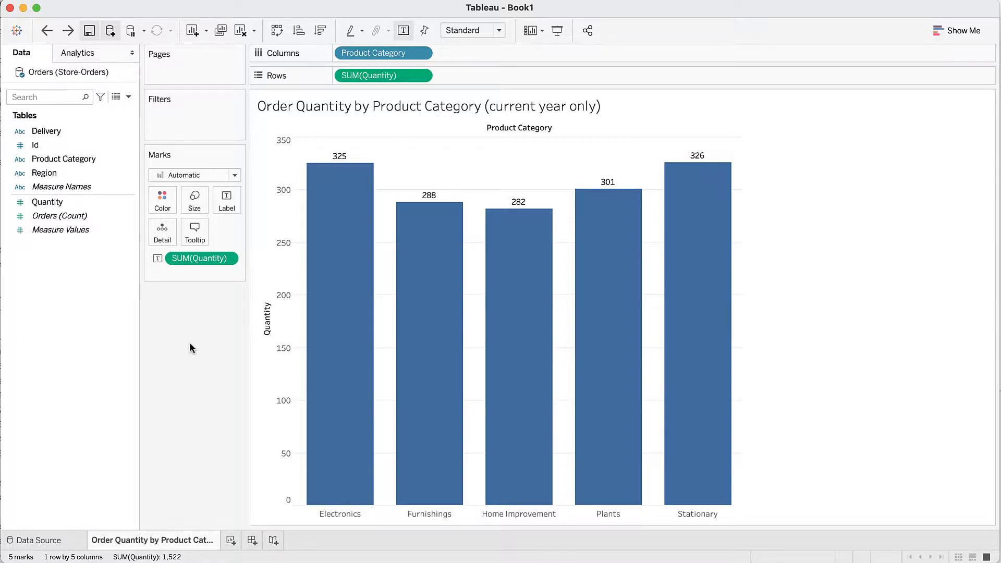
Add a Product Category filter that excludes Electronics, Furnishings and Home Improvement, keeping only Plants and Stationary
{"action": "left_click_drag", "start_coordinate": [54, 158], "coordinate": [177, 110]}
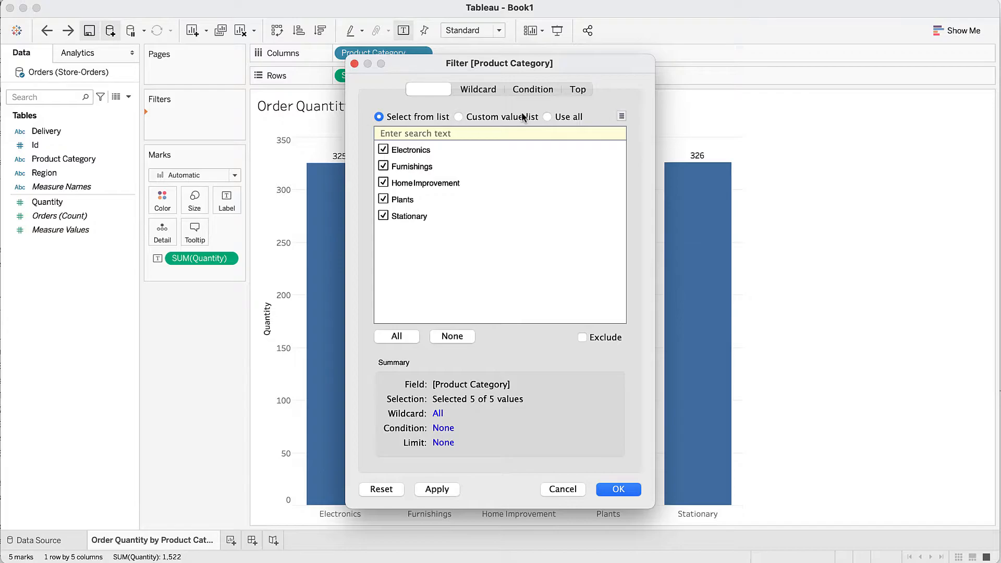
{"action": "left_click_drag", "start_coordinate": [438, 62], "coordinate": [770, 58]}
{"action": "left_click", "coordinate": [716, 145]}
{"action": "left_click", "coordinate": [716, 162]}
{"action": "left_click", "coordinate": [715, 177]}
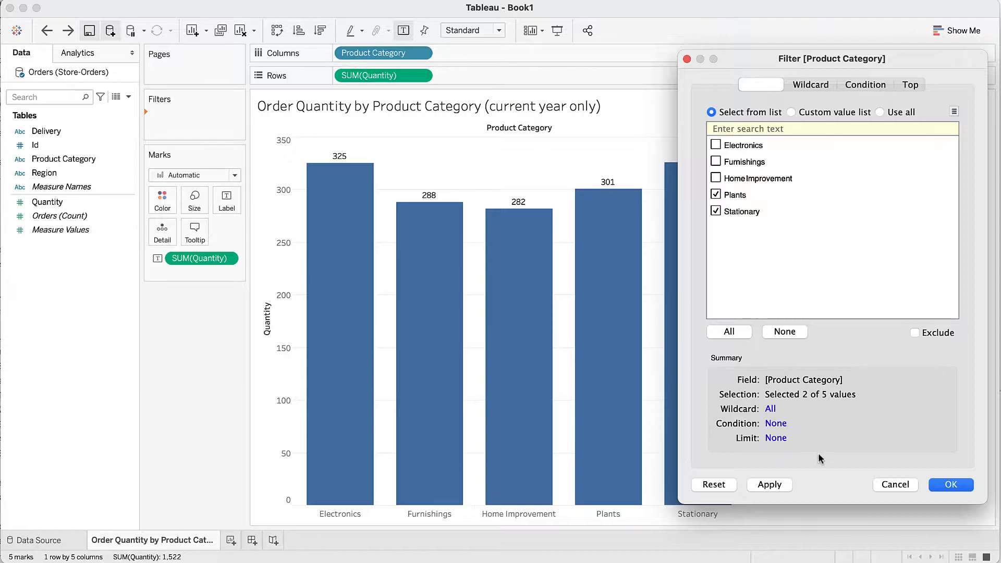
{"action": "left_click", "coordinate": [949, 485]}
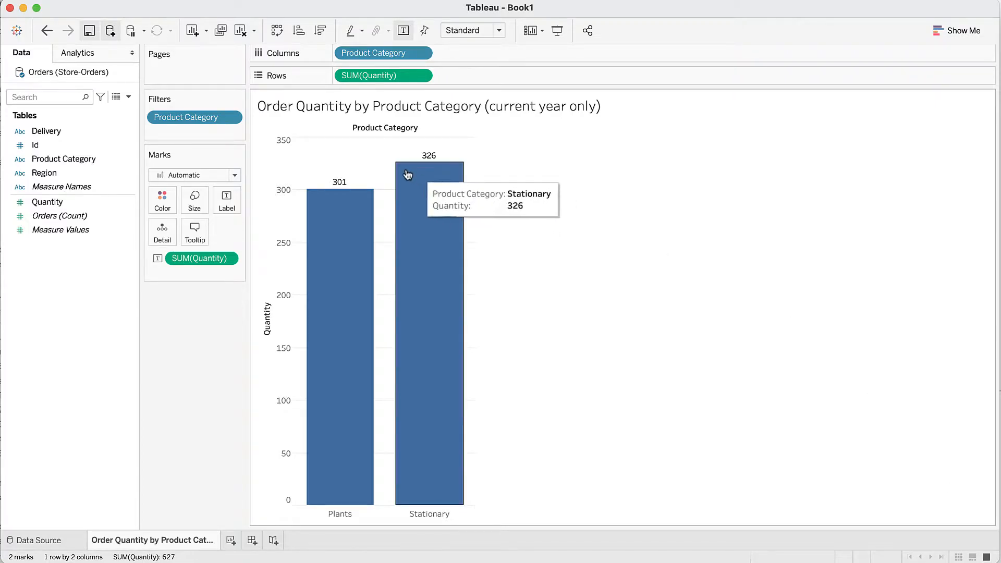
Edit the Product Category filter to include all categories again and apply the change
{"action": "double_click", "coordinate": [199, 117]}
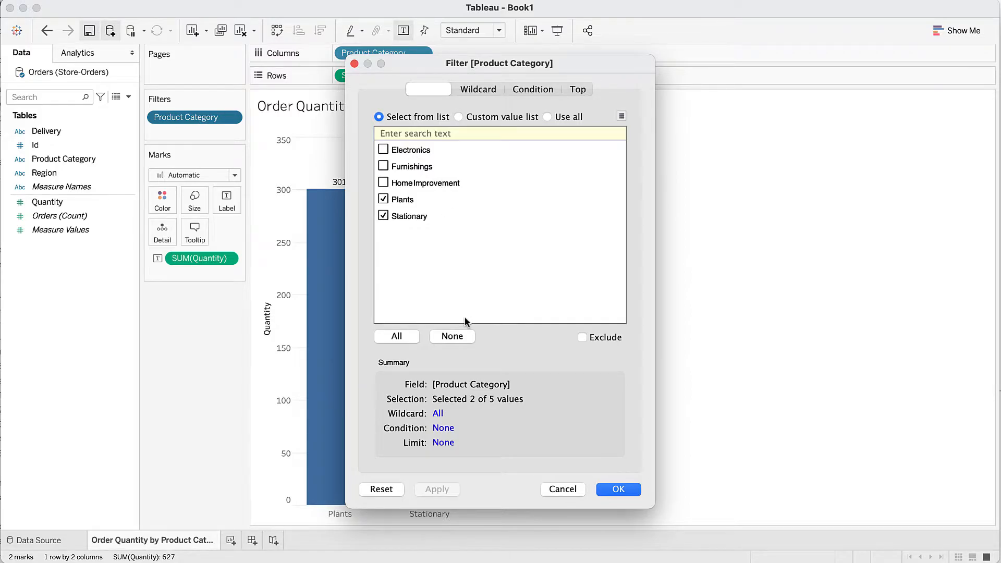
{"action": "left_click", "coordinate": [397, 339]}
{"action": "left_click", "coordinate": [429, 491]}
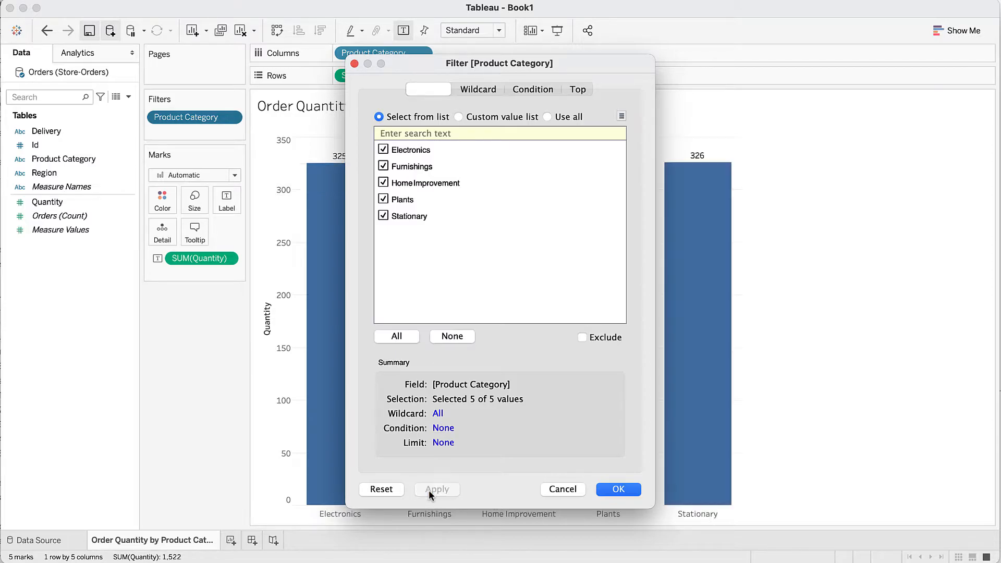
Set a wildcard match on the Product Category filter for values that start with "home"
{"action": "left_click", "coordinate": [477, 92]}
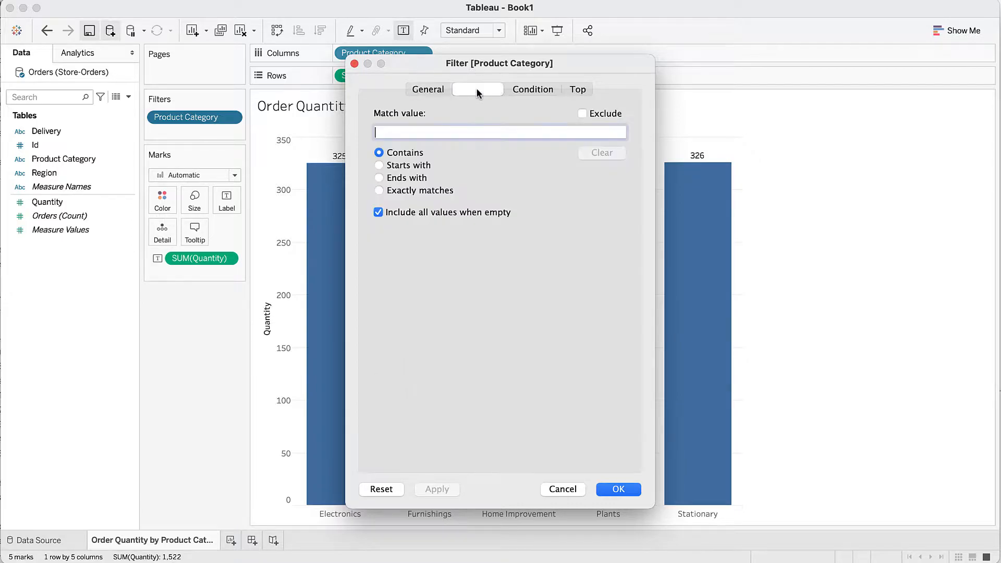
{"action": "left_click", "coordinate": [402, 166]}
{"action": "type", "text": "home"}
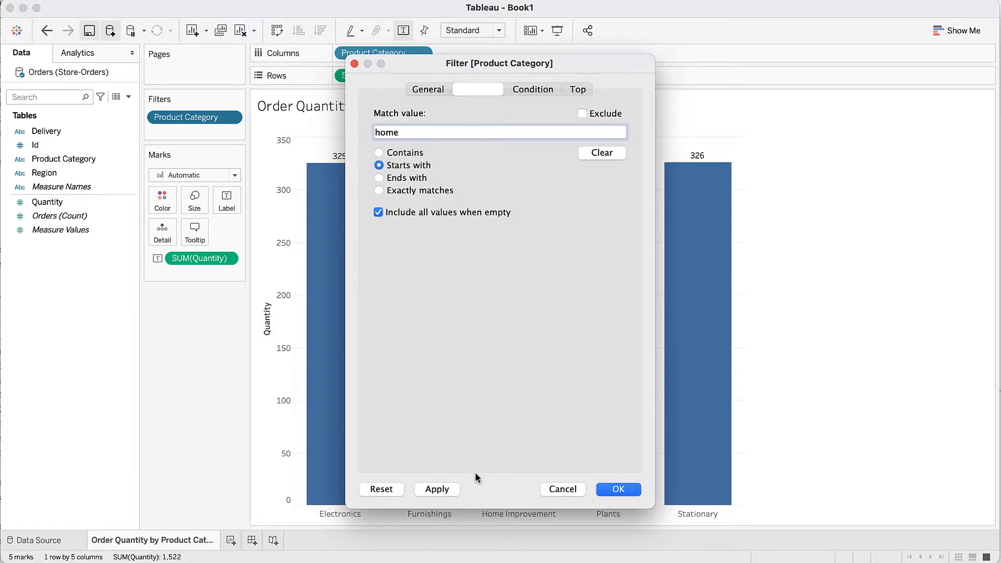
{"action": "left_click", "coordinate": [615, 489]}
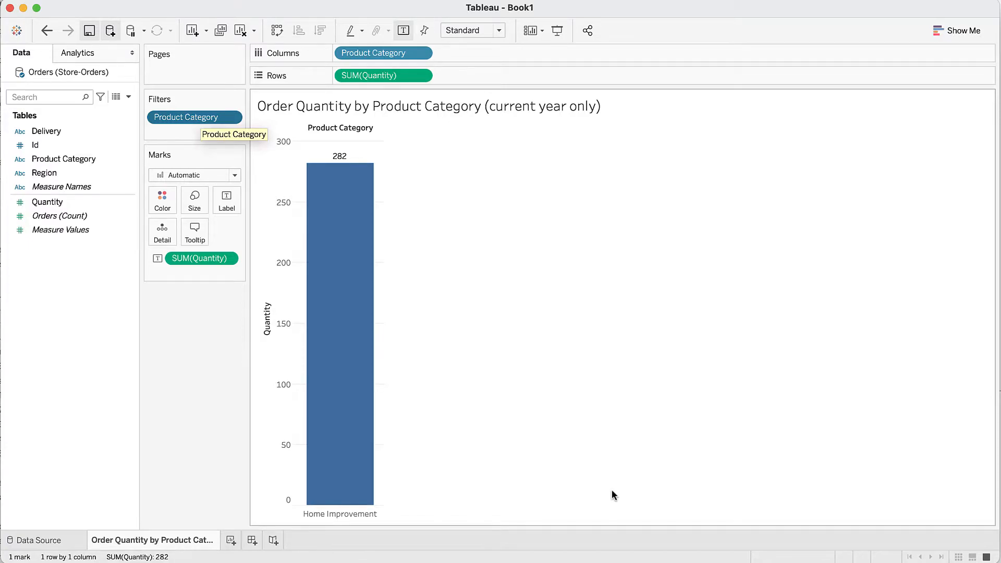
Load the value range and set a by-field condition on the Product Category filter for Sum of Quantity greater than 300
{"action": "double_click", "coordinate": [184, 118]}
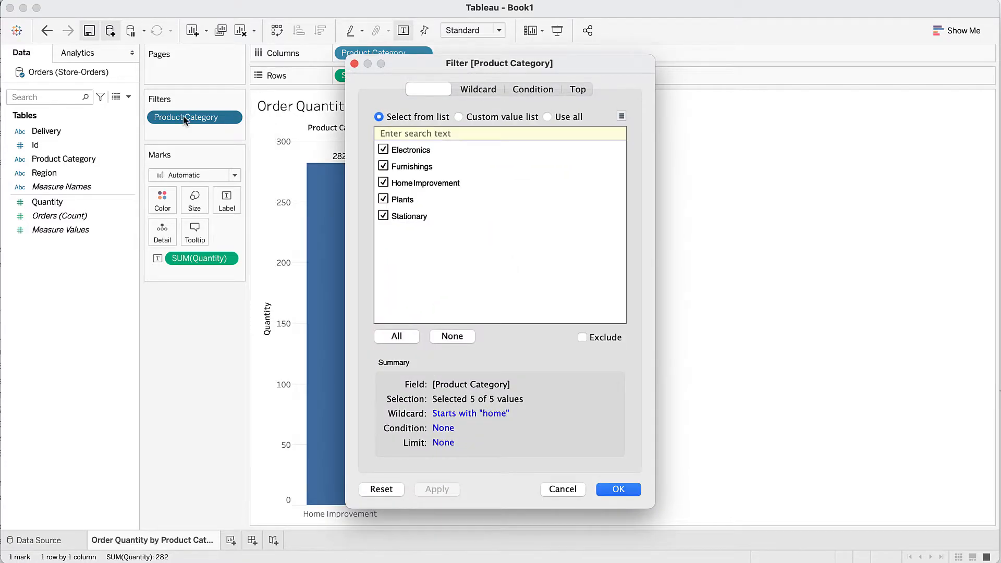
{"action": "left_click", "coordinate": [531, 90]}
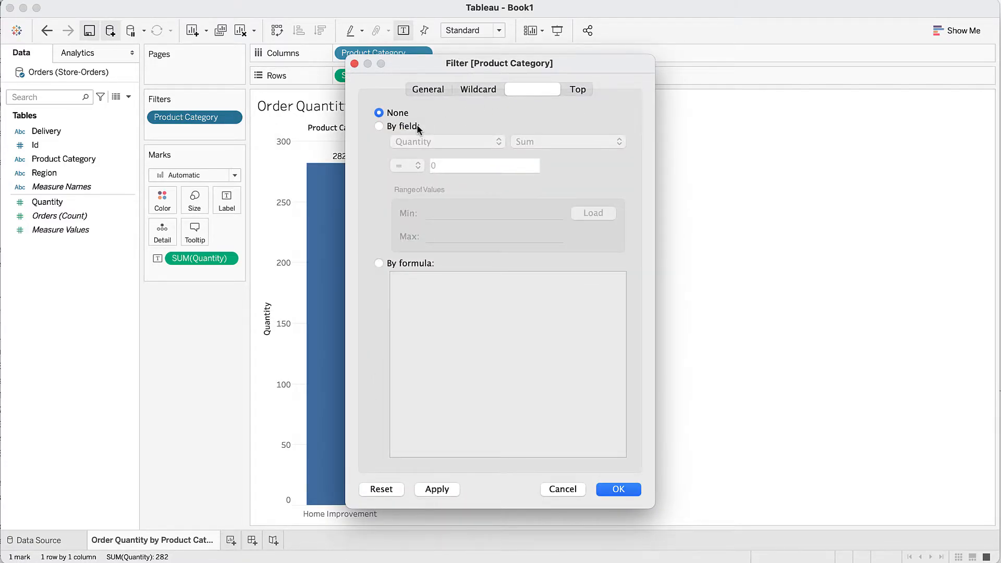
{"action": "left_click", "coordinate": [379, 126]}
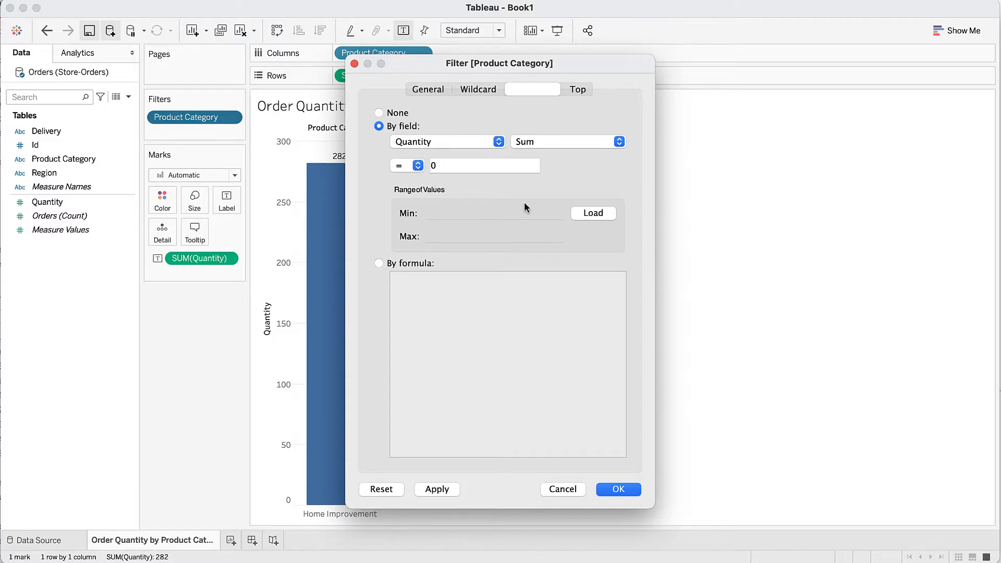
{"action": "left_click", "coordinate": [607, 216]}
{"action": "left_click", "coordinate": [414, 165]}
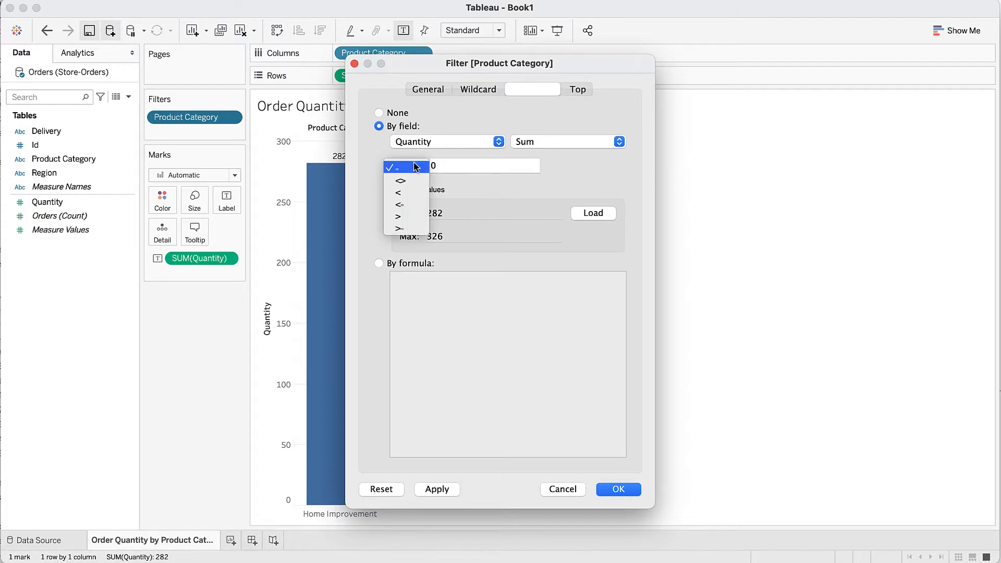
{"action": "left_click", "coordinate": [410, 214]}
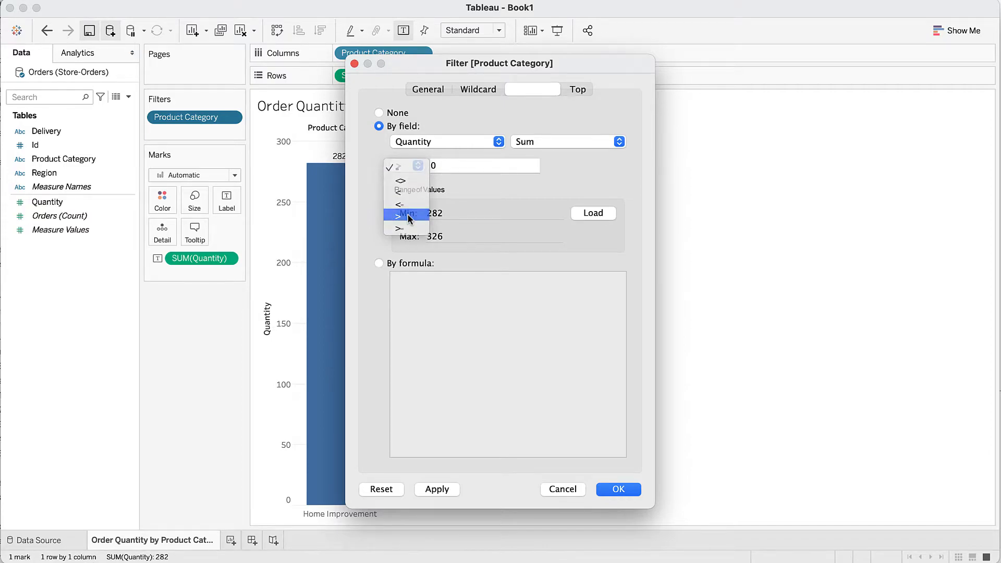
{"action": "double_click", "coordinate": [432, 166]}
{"action": "type", "text": "300"}
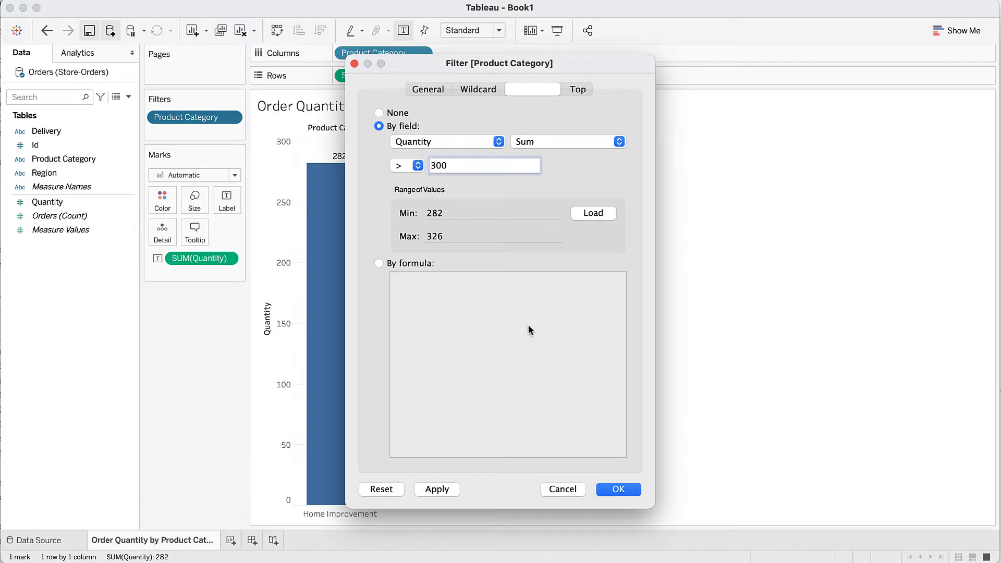
{"action": "left_click", "coordinate": [620, 490]}
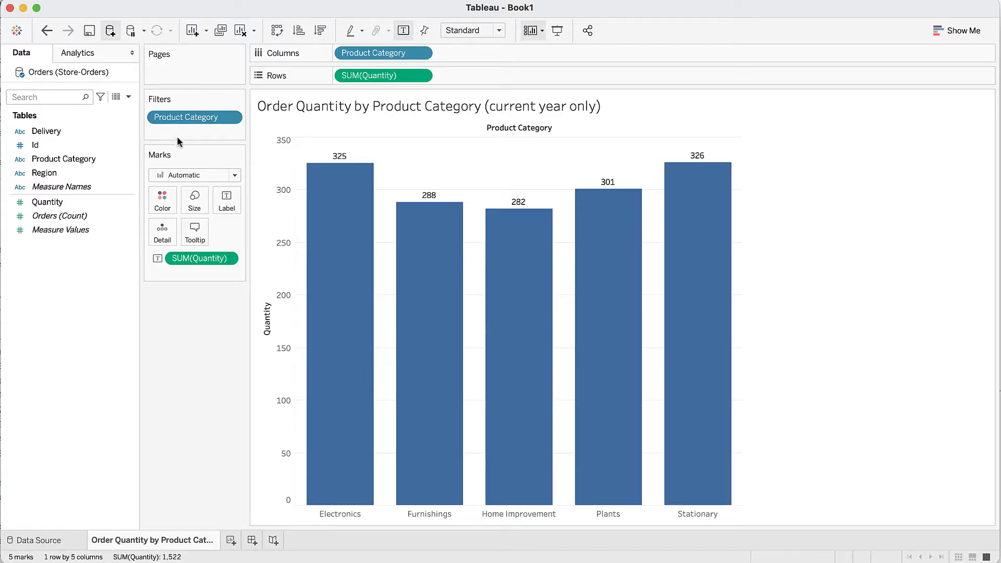
Limit the Product Category filter to the top 2 categories by Sum of Quantity
{"action": "double_click", "coordinate": [180, 116]}
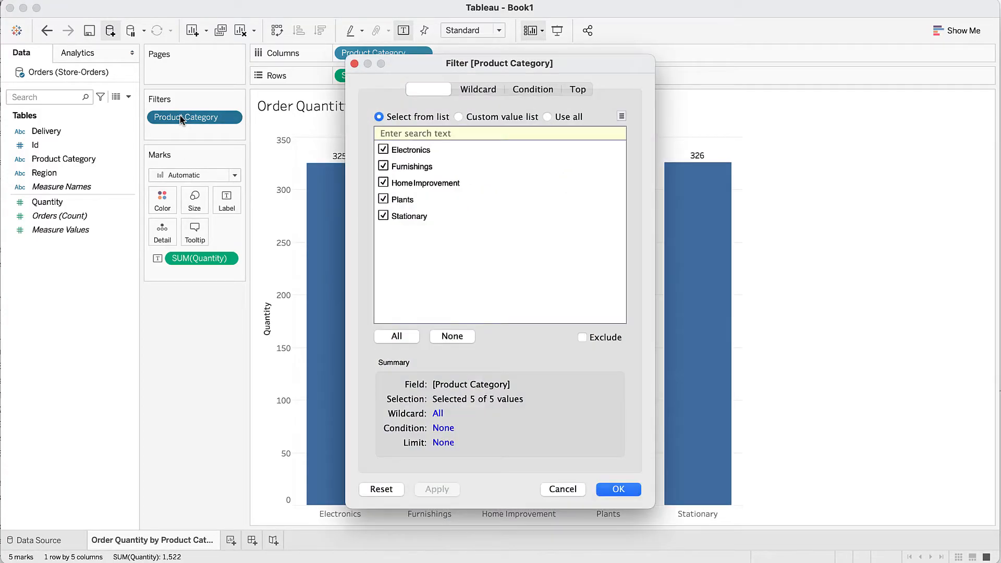
{"action": "left_click", "coordinate": [578, 90]}
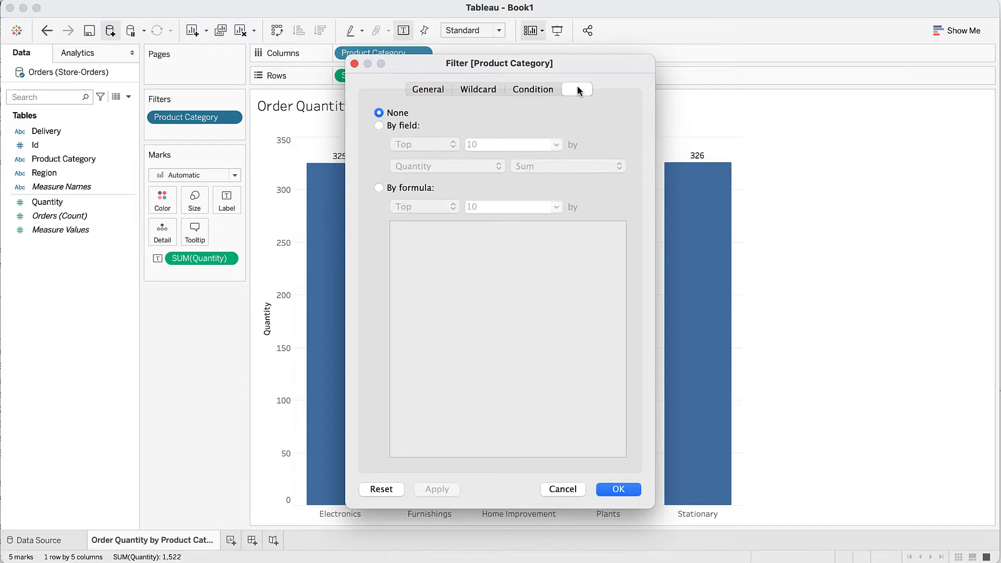
{"action": "left_click", "coordinate": [402, 127]}
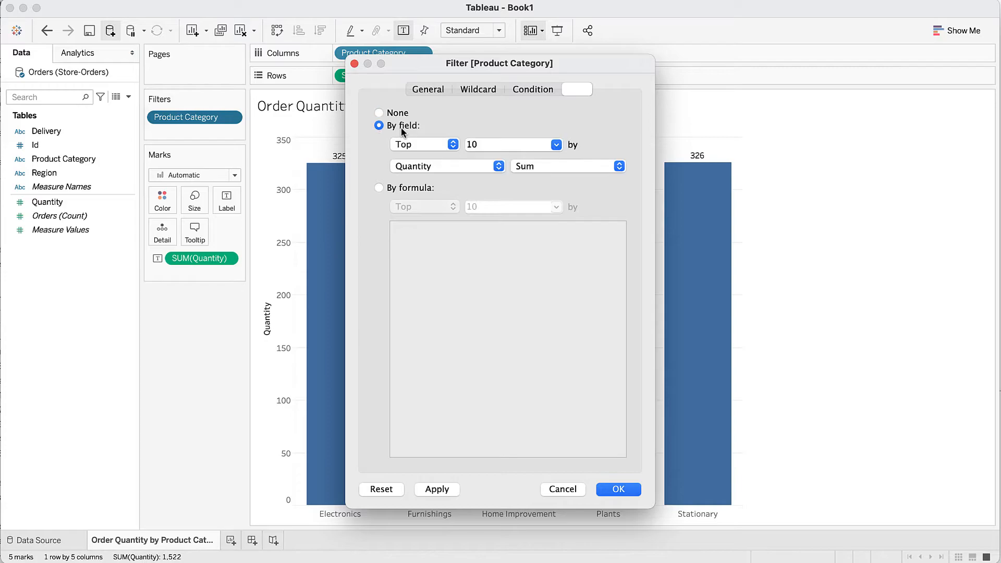
{"action": "double_click", "coordinate": [497, 144]}
{"action": "type", "text": "2"}
{"action": "left_click", "coordinate": [618, 489]}
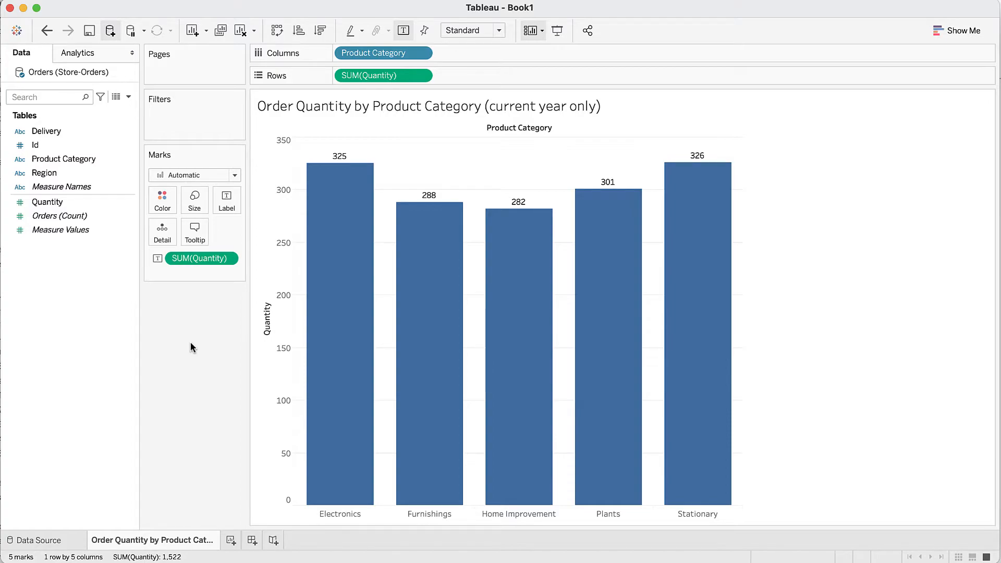
Add a Quantity filter on all values with the range limited from 15 to 15
{"action": "left_click_drag", "start_coordinate": [47, 202], "coordinate": [179, 111]}
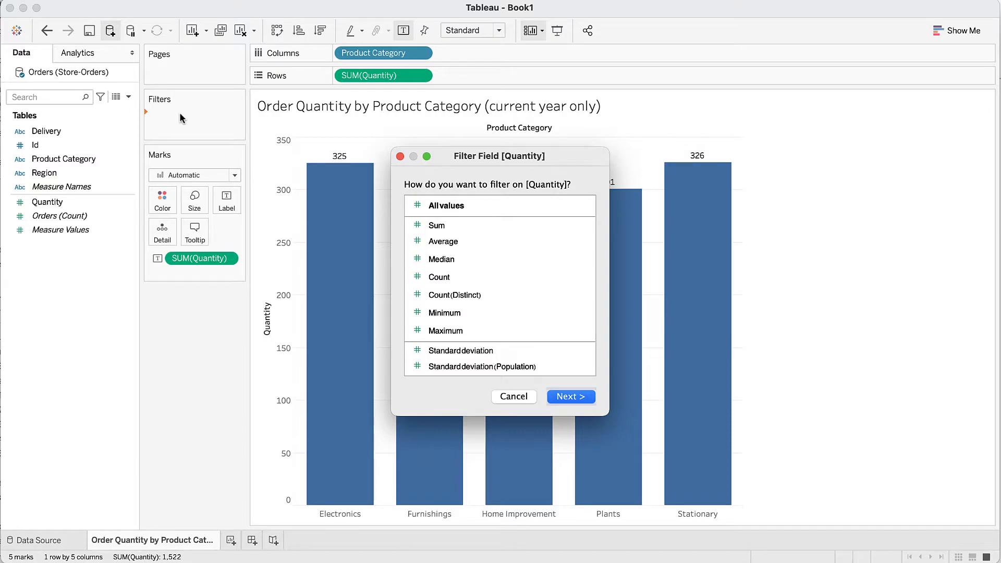
{"action": "left_click", "coordinate": [444, 206]}
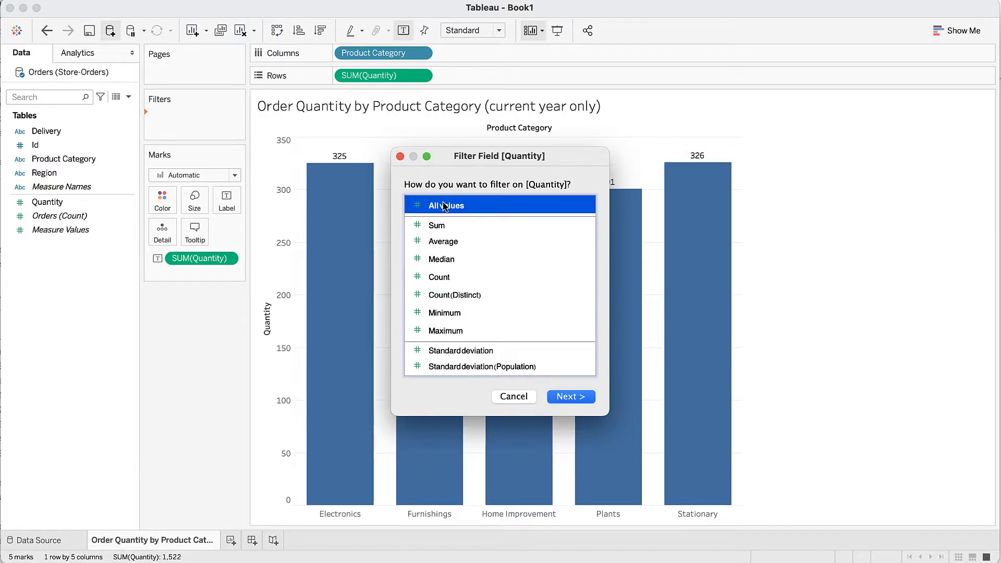
{"action": "left_click", "coordinate": [572, 396]}
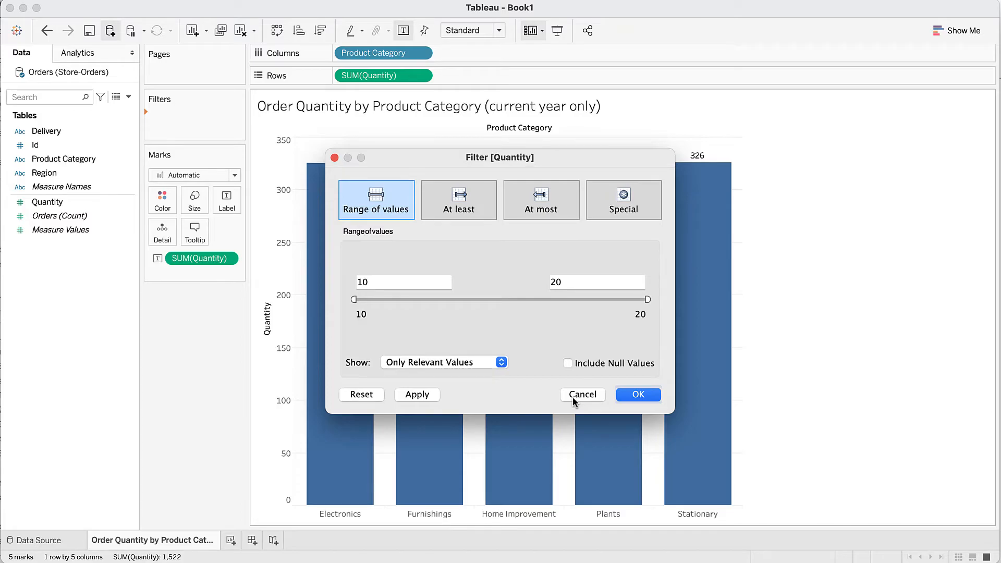
{"action": "left_click_drag", "start_coordinate": [353, 300], "coordinate": [509, 298]}
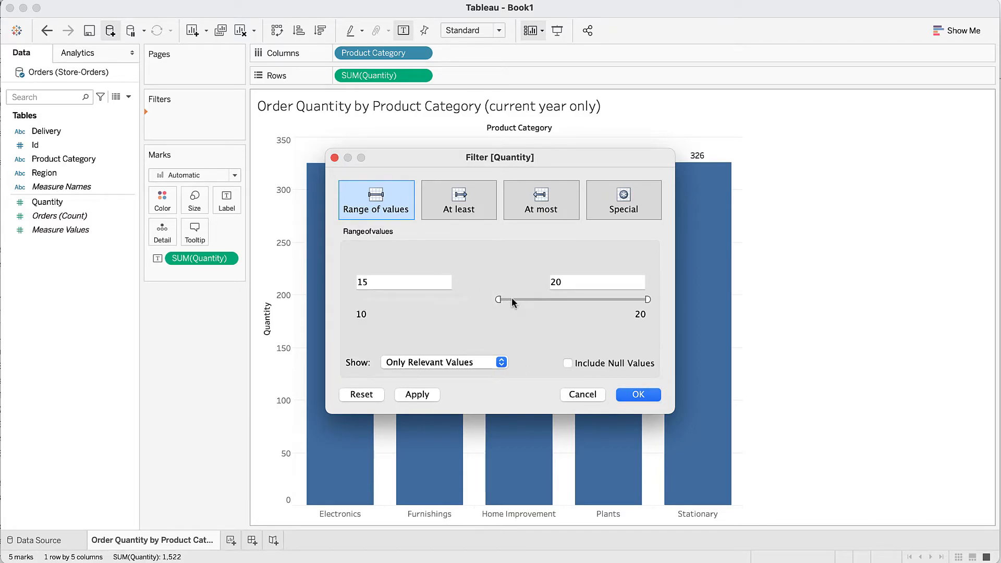
{"action": "left_click_drag", "start_coordinate": [647, 298], "coordinate": [515, 297]}
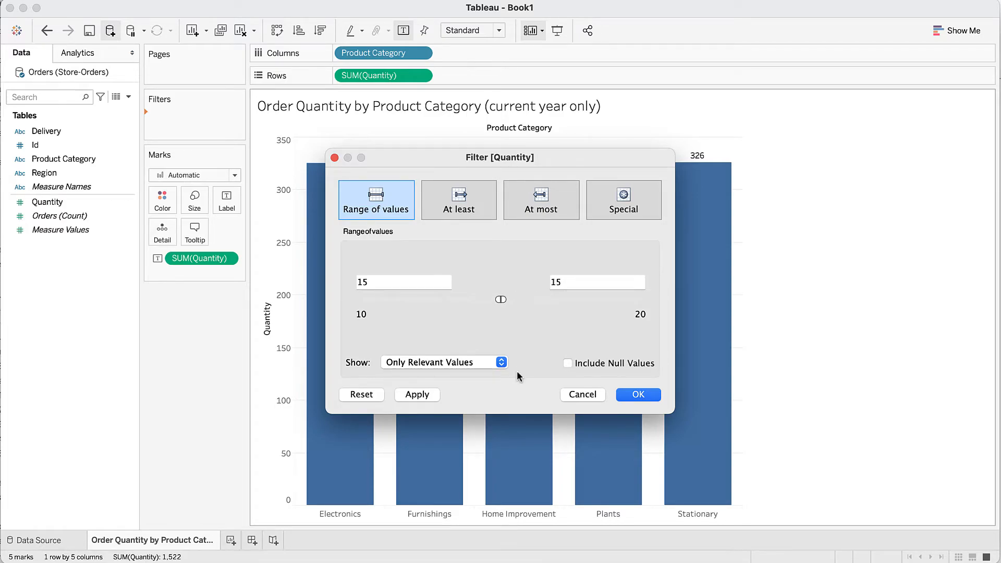
{"action": "left_click", "coordinate": [644, 397]}
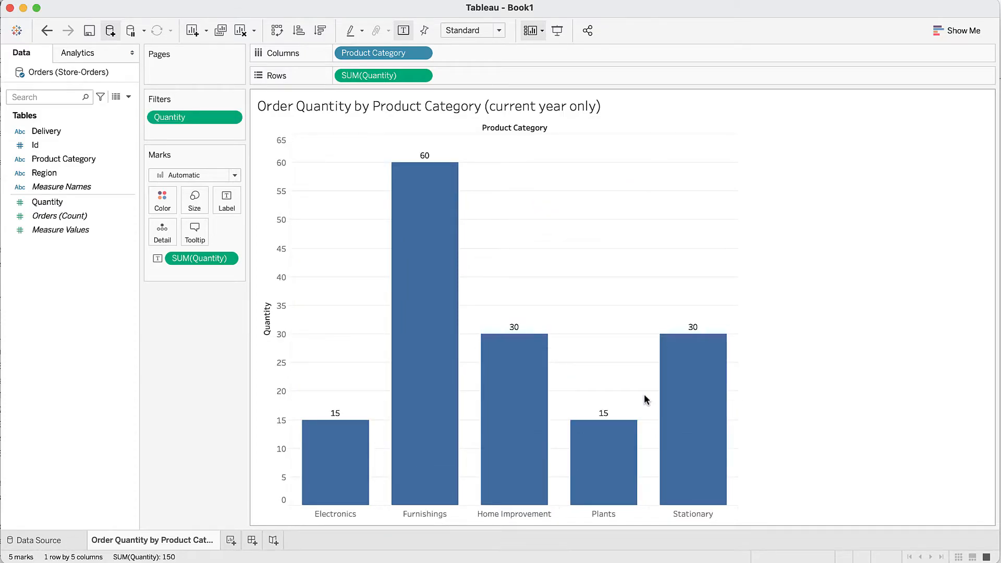
Replace the all-values Quantity filter with one on the Sum of Quantity that keeps totals of at least 300
{"action": "left_click_drag", "start_coordinate": [196, 117], "coordinate": [93, 317]}
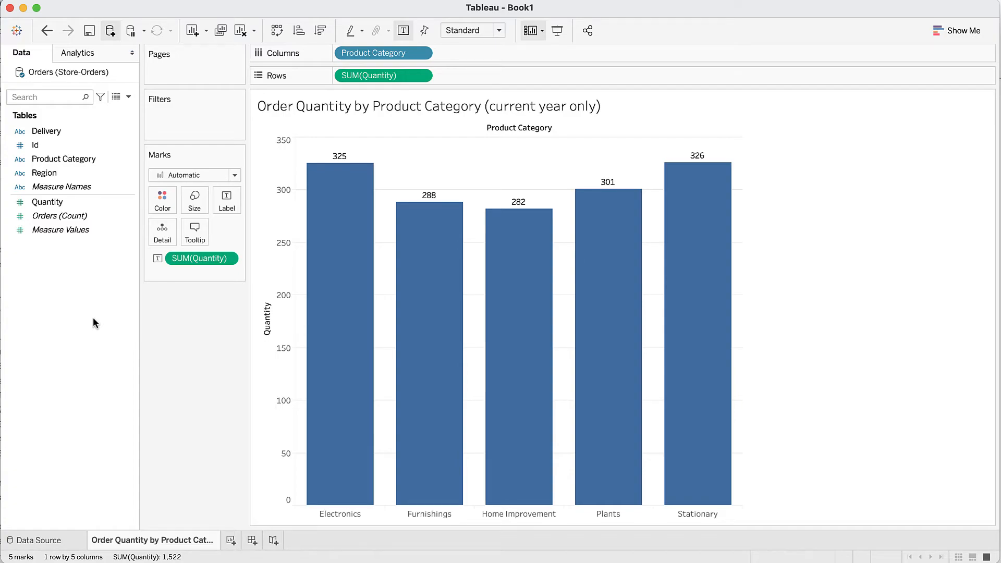
{"action": "left_click", "coordinate": [39, 205]}
{"action": "left_click_drag", "start_coordinate": [39, 206], "coordinate": [175, 116]}
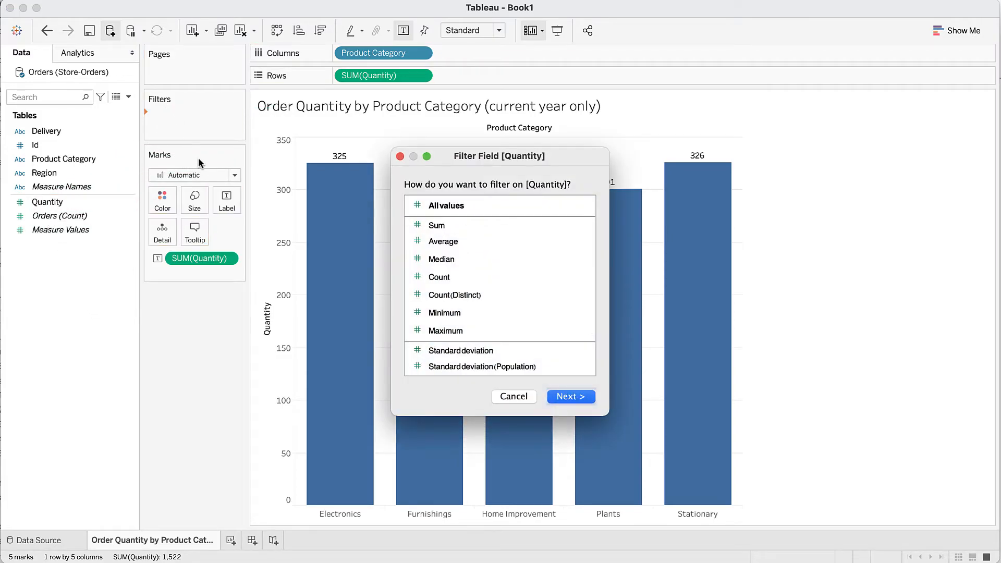
{"action": "left_click", "coordinate": [436, 226]}
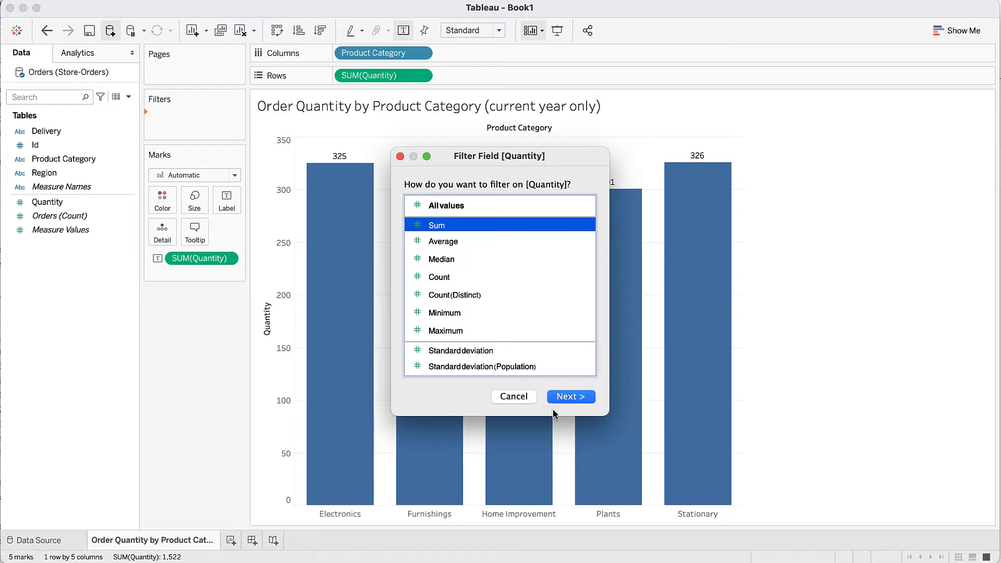
{"action": "left_click", "coordinate": [577, 397]}
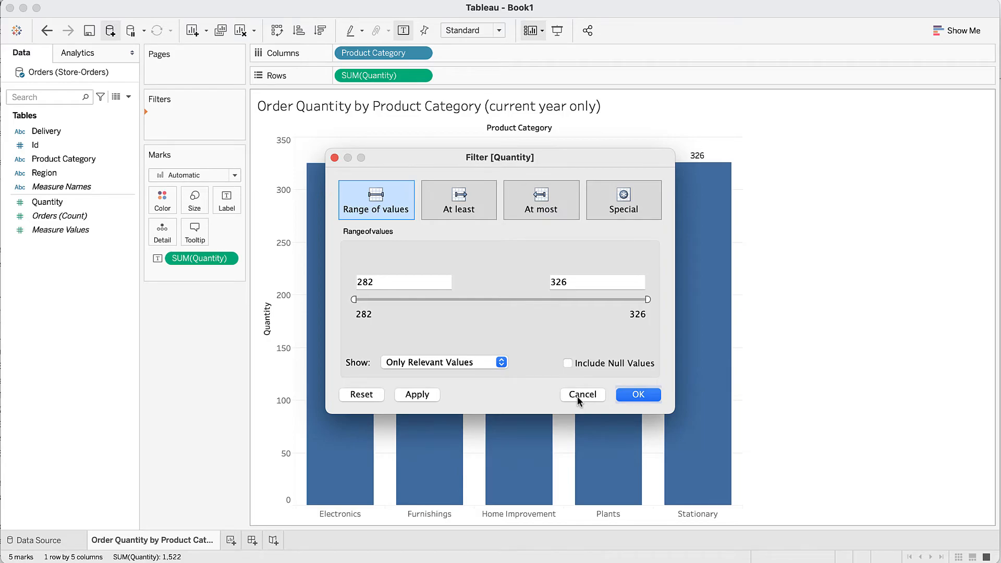
{"action": "left_click", "coordinate": [456, 209]}
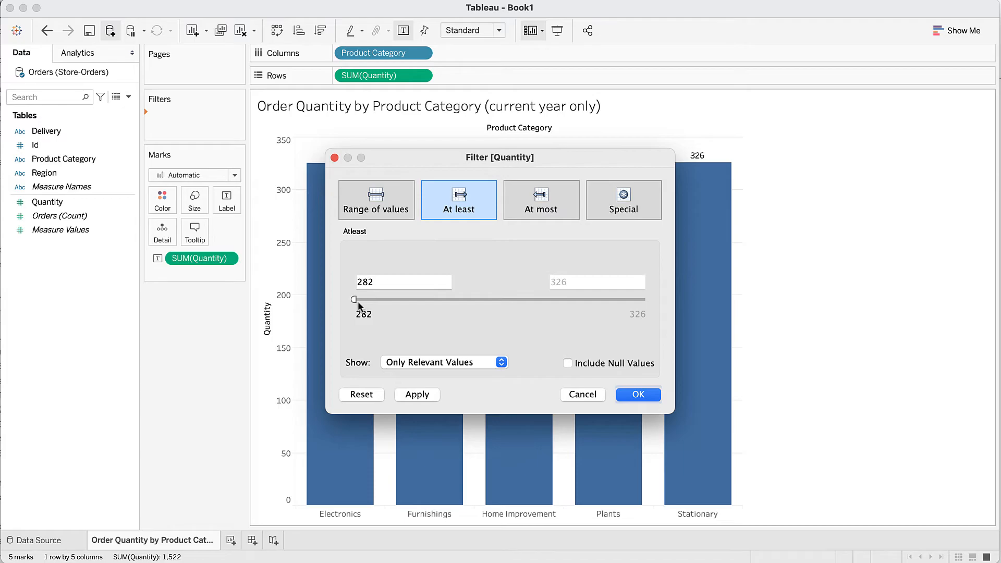
{"action": "left_click_drag", "start_coordinate": [353, 299], "coordinate": [473, 299]}
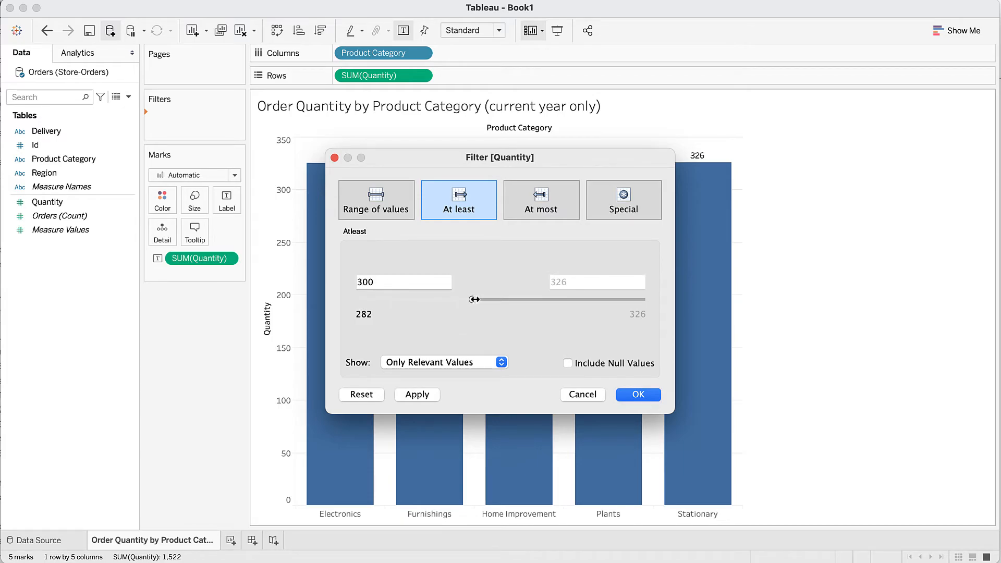
{"action": "left_click", "coordinate": [640, 395]}
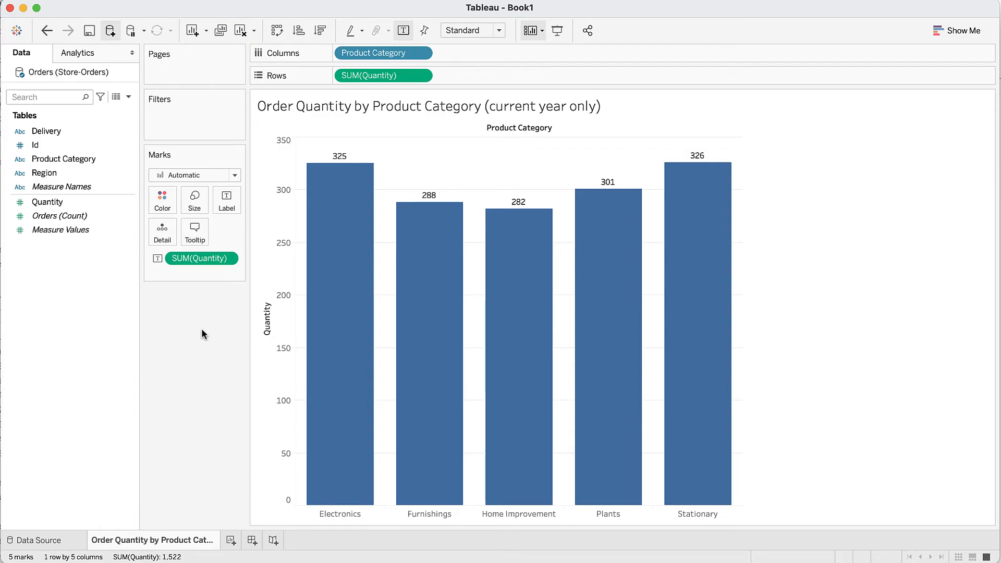
Add a Region filter that keeps only the North region
{"action": "left_click_drag", "start_coordinate": [45, 174], "coordinate": [174, 121]}
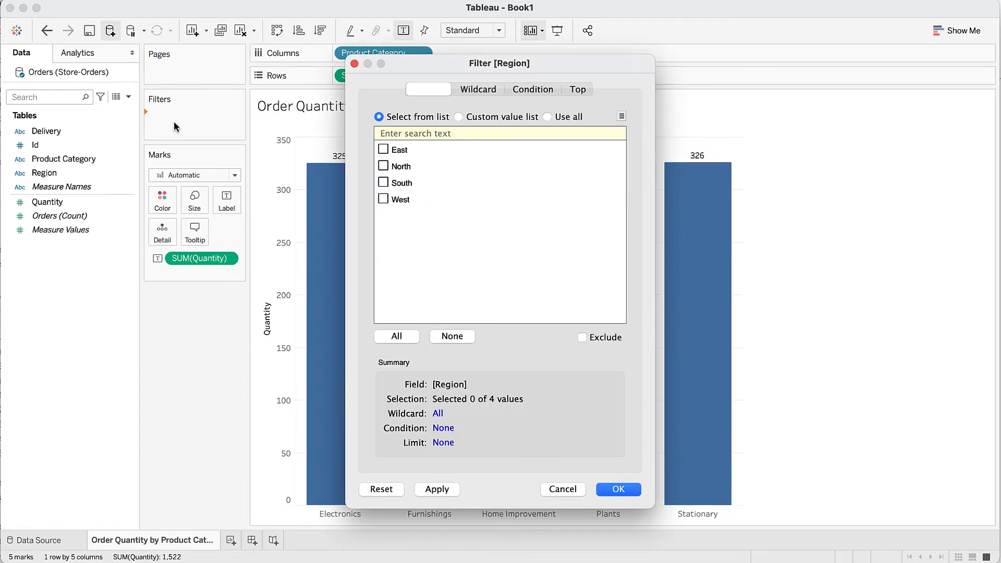
{"action": "left_click", "coordinate": [383, 167]}
{"action": "left_click", "coordinate": [623, 492]}
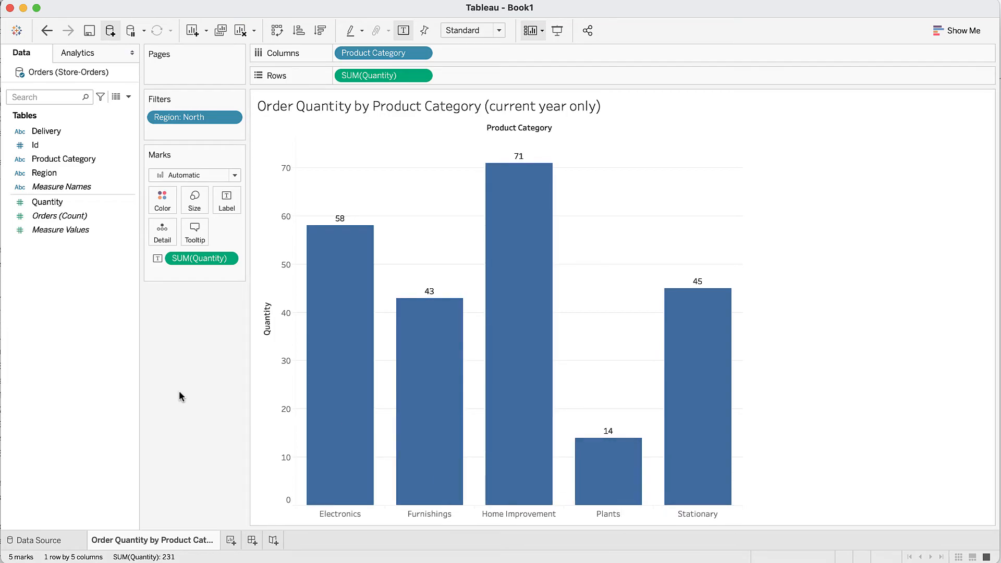
Add a Delivery filter that keeps only the home delivery orders
{"action": "left_click", "coordinate": [41, 132]}
{"action": "left_click_drag", "start_coordinate": [41, 134], "coordinate": [165, 129]}
{"action": "left_click", "coordinate": [384, 149]}
{"action": "left_click", "coordinate": [617, 489]}
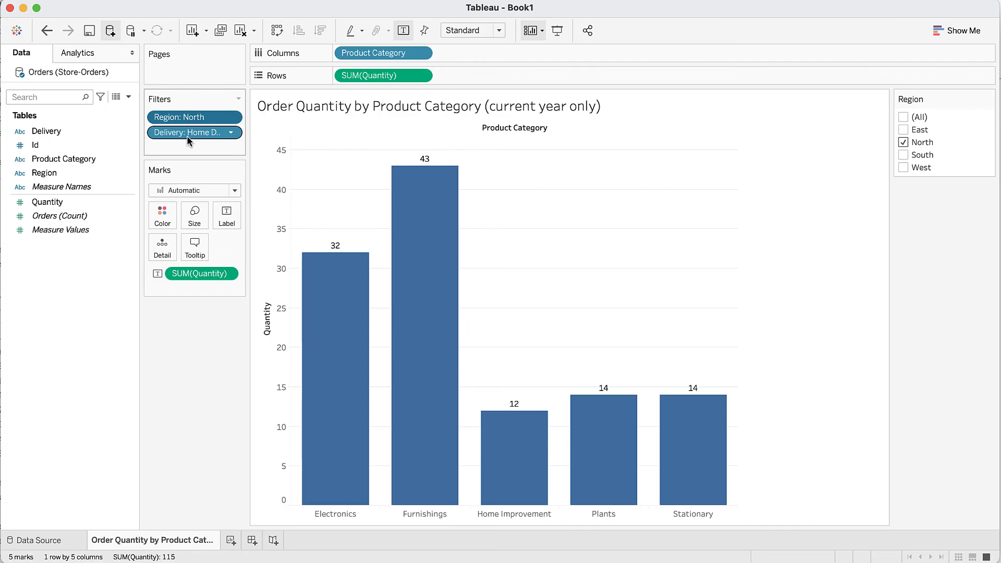
Show the Delivery filter card and change the filters to include the South region and keep only Pick up in Store orders
{"action": "right_click", "coordinate": [187, 136]}
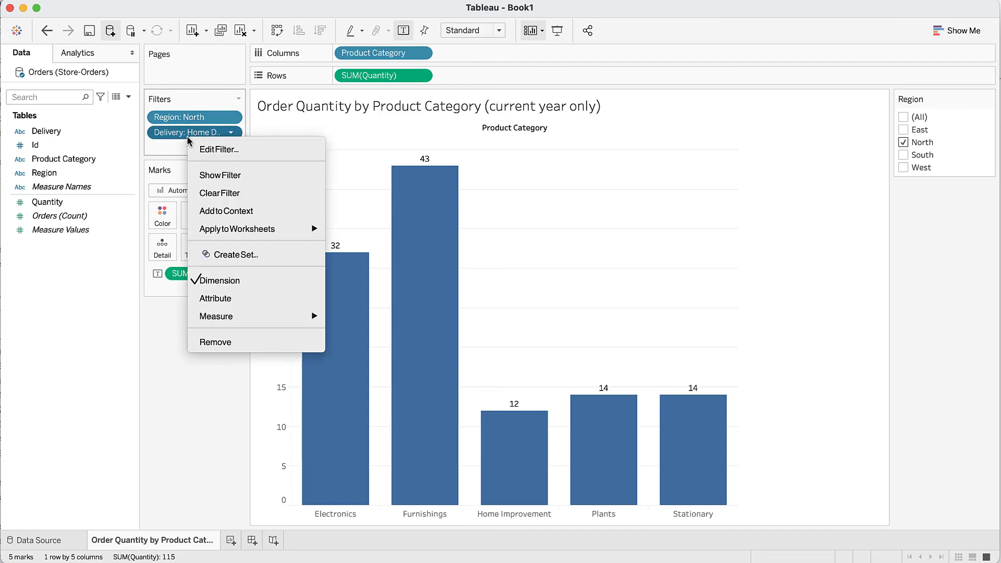
{"action": "left_click", "coordinate": [213, 175]}
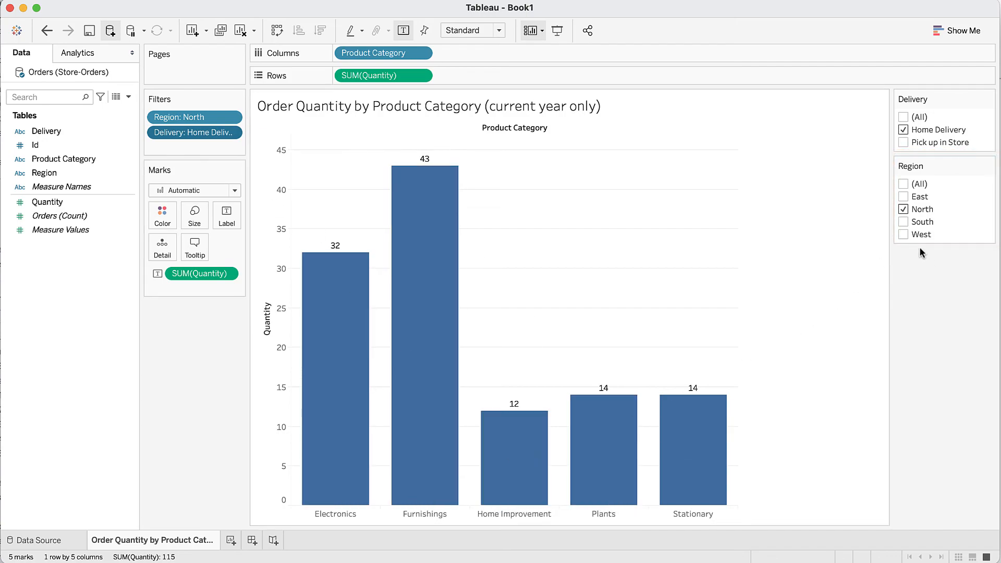
{"action": "left_click", "coordinate": [903, 221]}
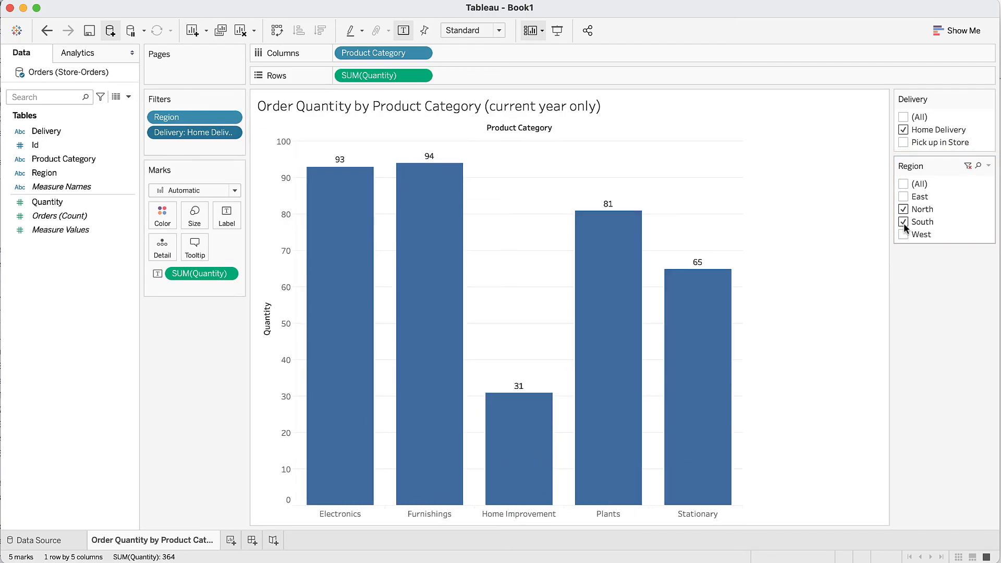
{"action": "left_click", "coordinate": [902, 143]}
{"action": "left_click", "coordinate": [903, 130]}
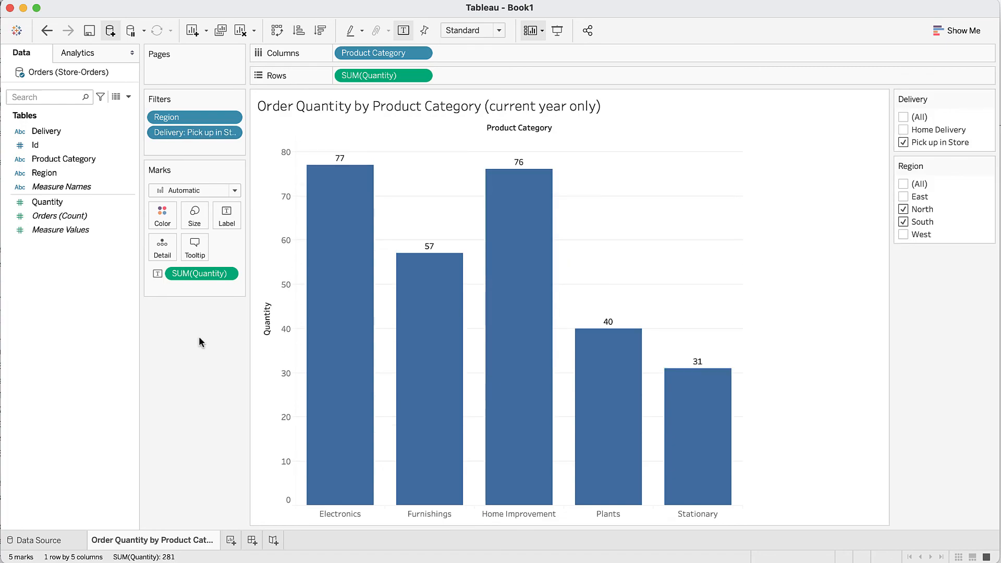
Clear the Delivery and Region filters so that the chart covers all orders
{"action": "right_click", "coordinate": [215, 137]}
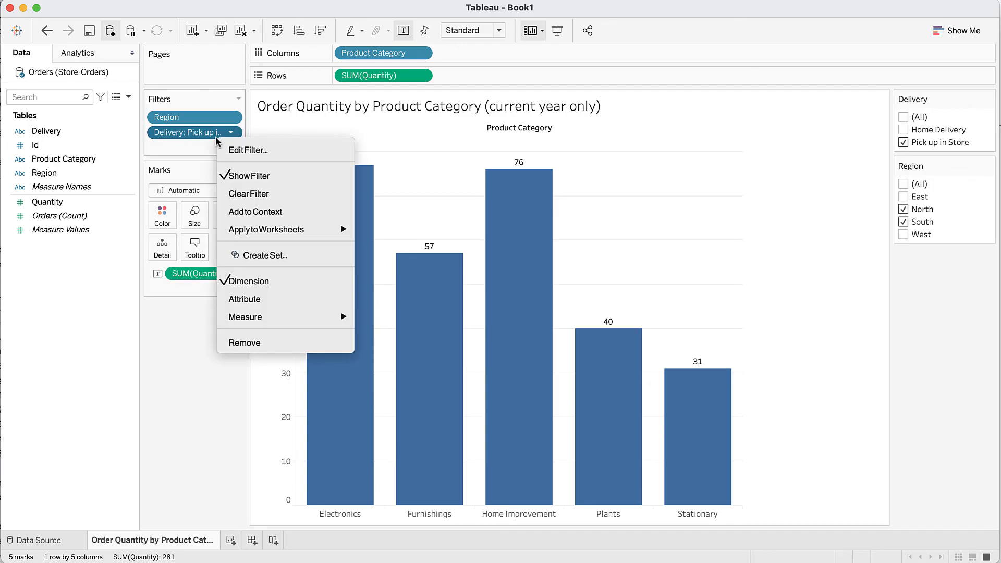
{"action": "left_click", "coordinate": [232, 190]}
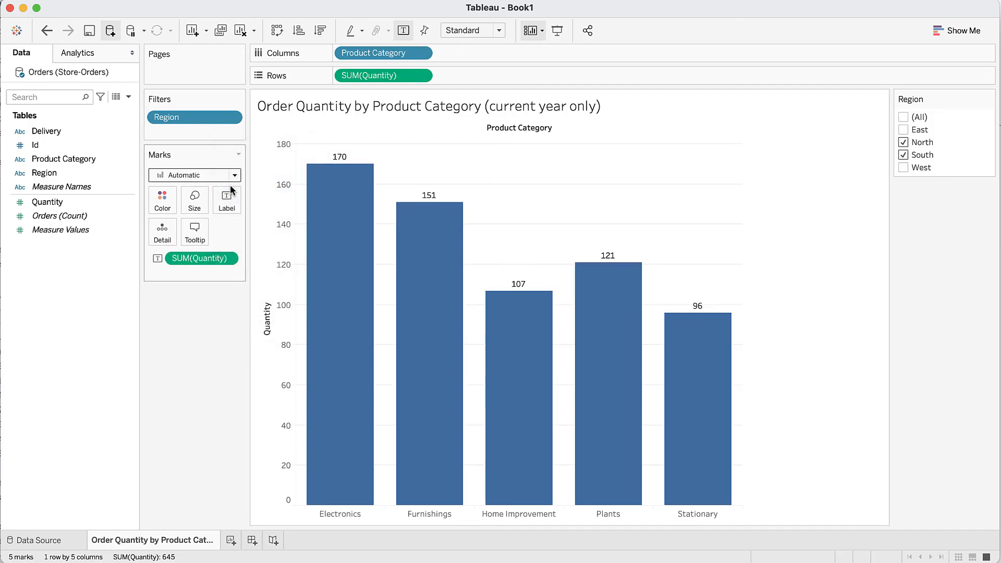
{"action": "right_click", "coordinate": [176, 116]}
{"action": "left_click", "coordinate": [197, 173]}
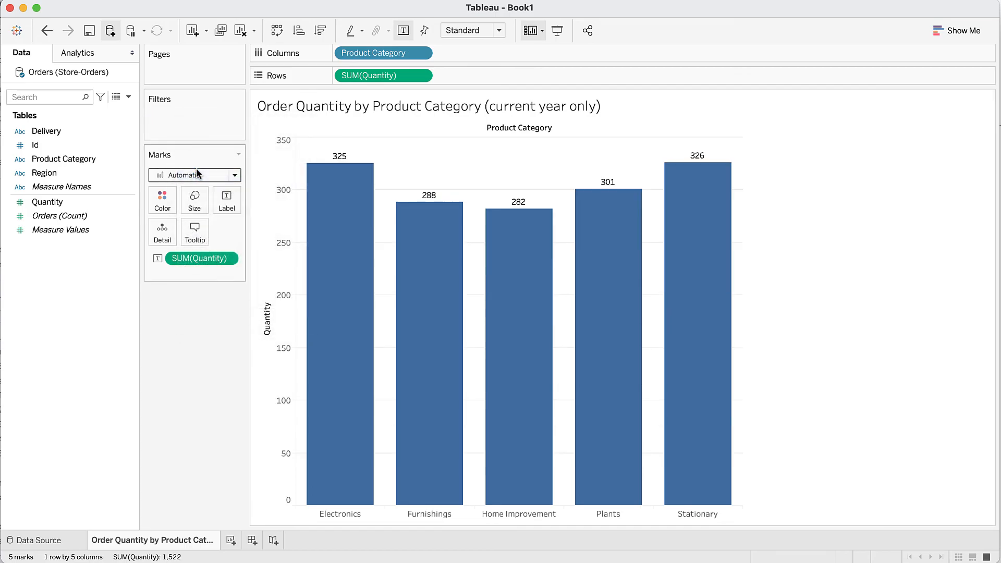